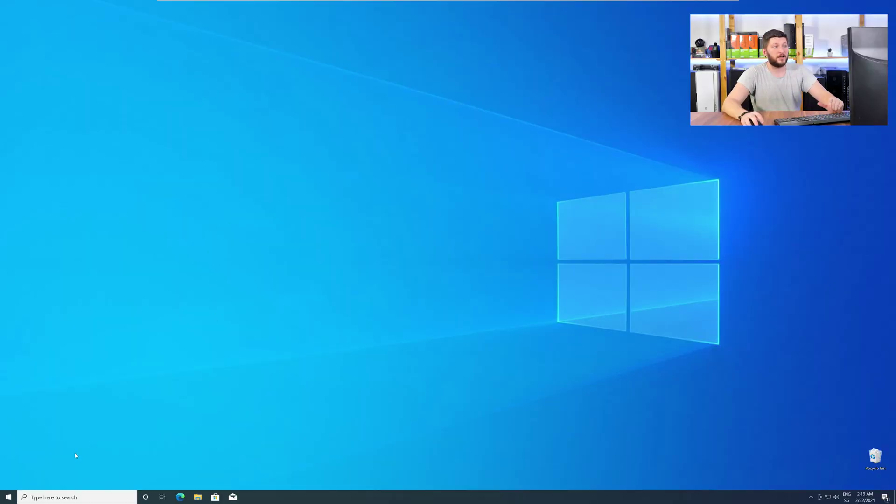
Step: Check the system information page, then load the STS api-ms-win-core-synch-l1-2-0.dll download page in Edge
right_click(5, 500)
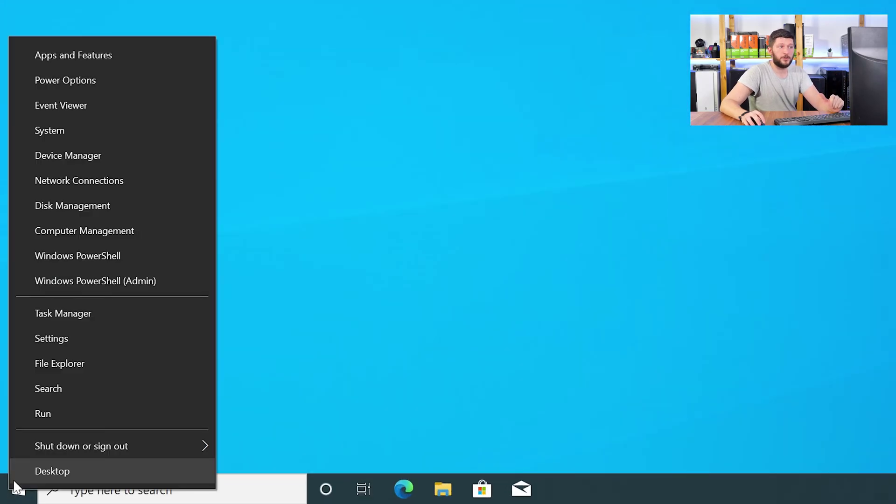
click(108, 135)
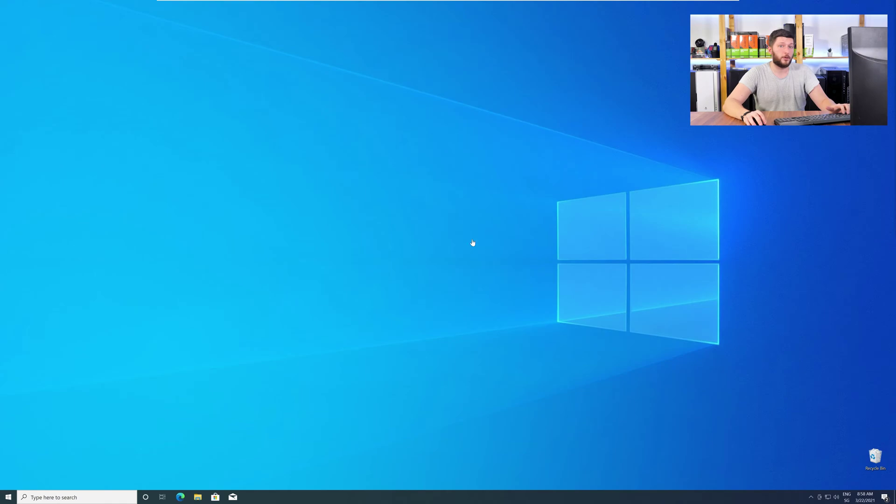
click(181, 497)
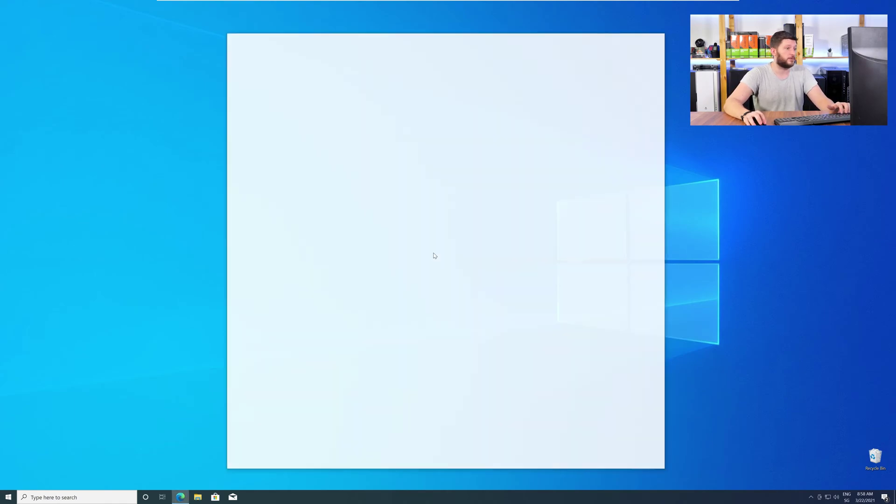
text(https://www.sts-tutorial.com/download/api-ms-win-core-synch-l1-2-0)
key(Return)
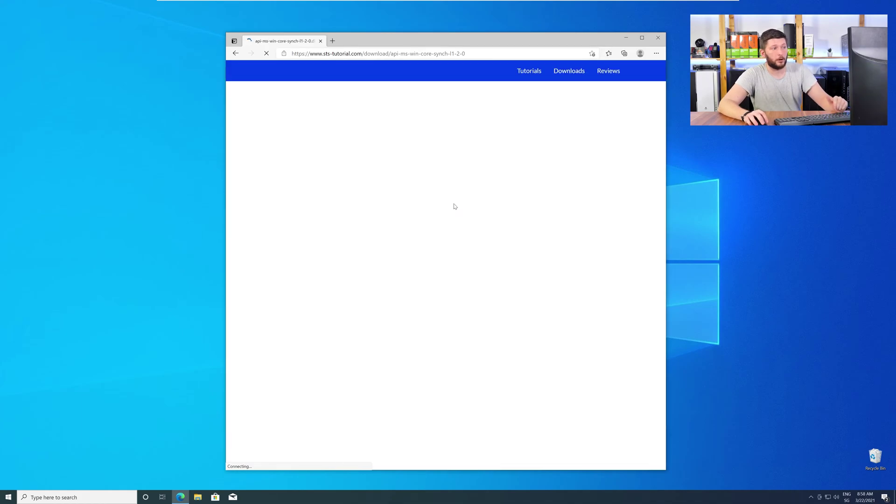
Step: Download the 64-bit and 32-bit DLL zip archives and open the 32-bit zip
scroll(441, 223, down, 8)
scroll(441, 275, down, 20)
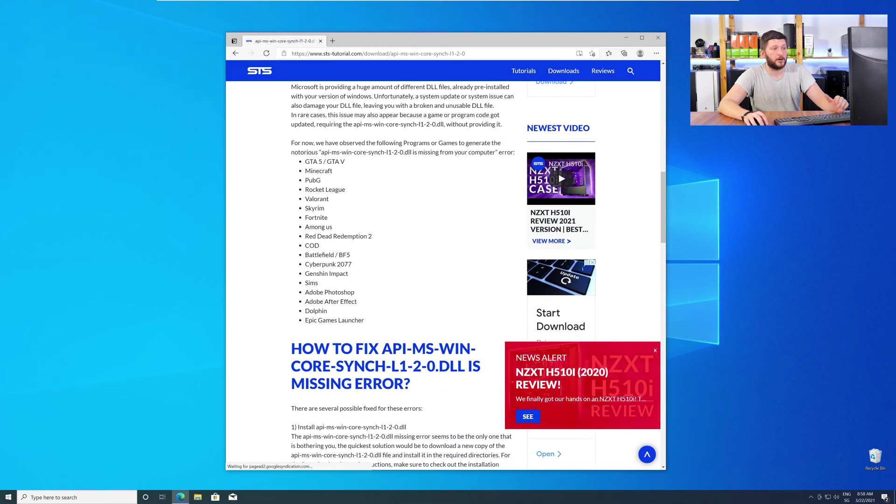
scroll(489, 203, down, 5)
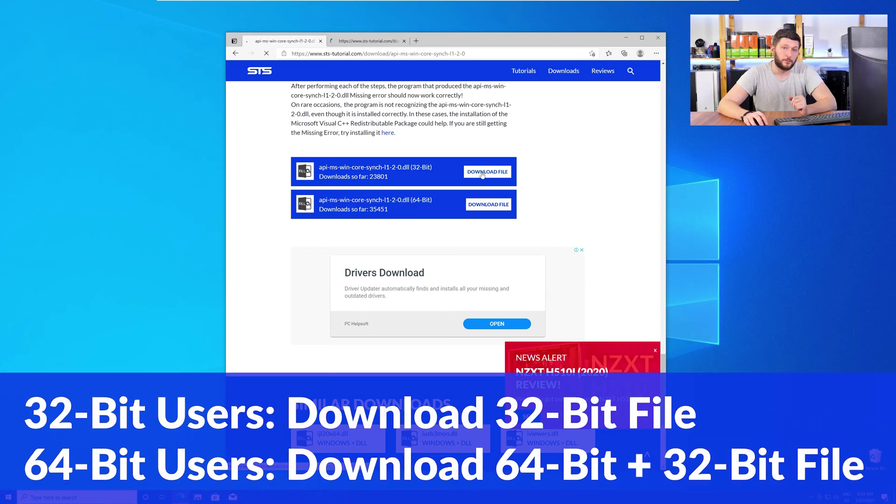
click(379, 43)
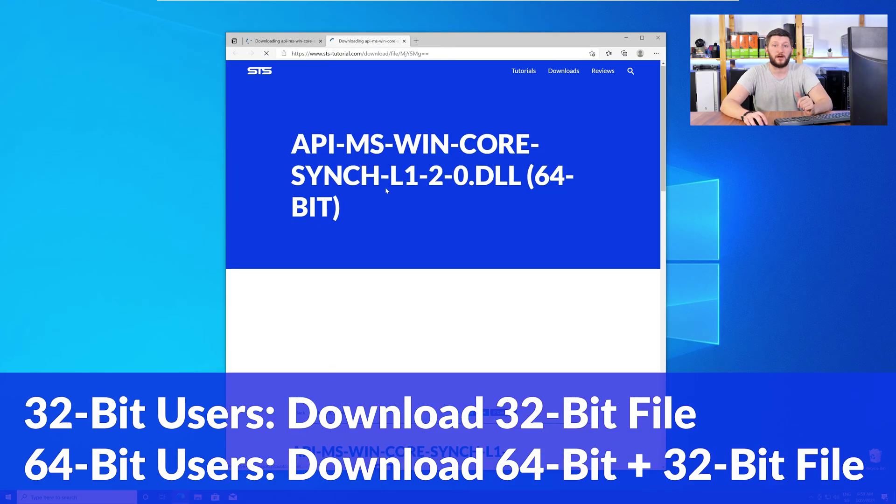
scroll(407, 257, down, 3)
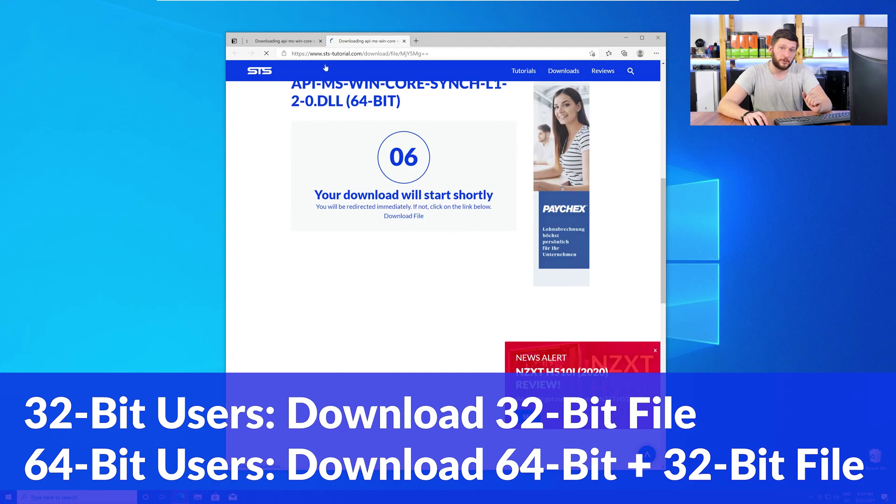
key(ctrl+Tab)
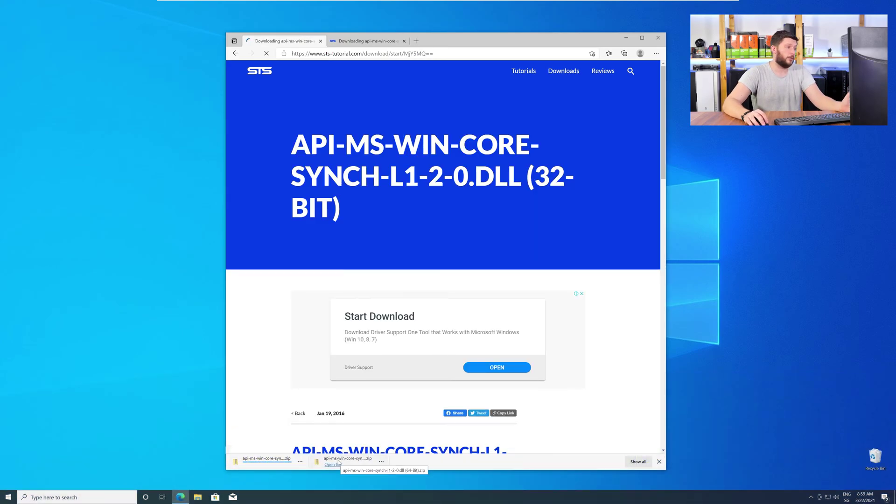
click(318, 462)
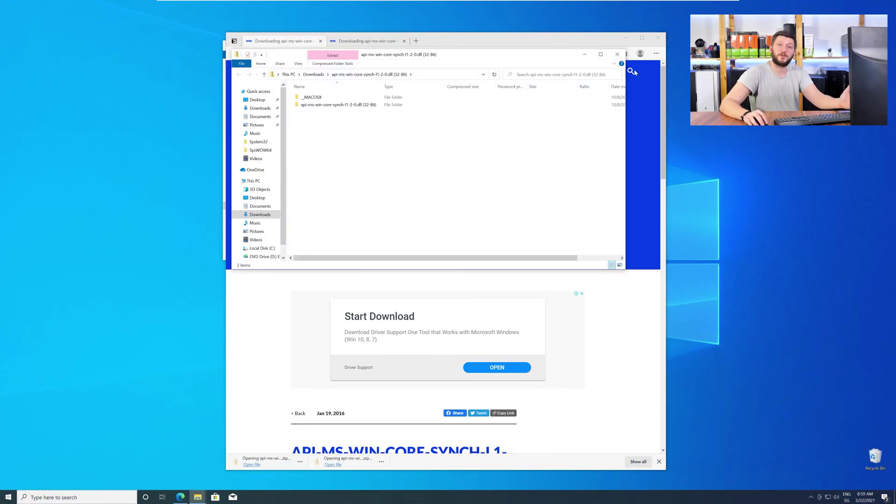
Step: Place the 64-bit and 32-bit archive windows side by side at the bottom, open each DLL folder, add a top window
click(626, 38)
drag(416, 81, 628, 275)
drag(477, 46, 328, 272)
double_click(569, 324)
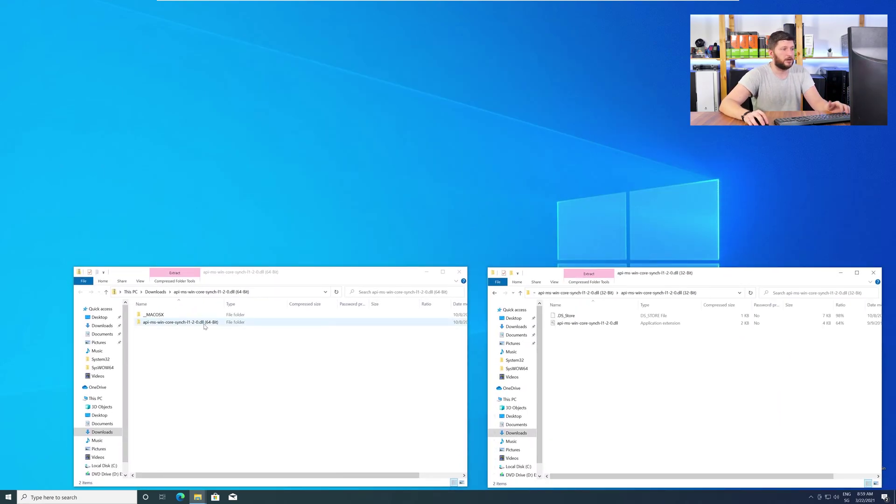
double_click(205, 323)
middle_click(197, 498)
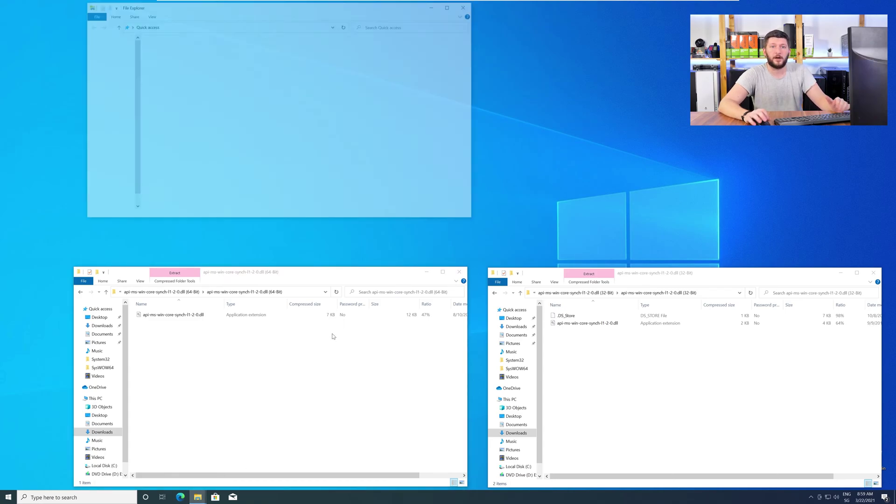
drag(355, 11, 507, 49)
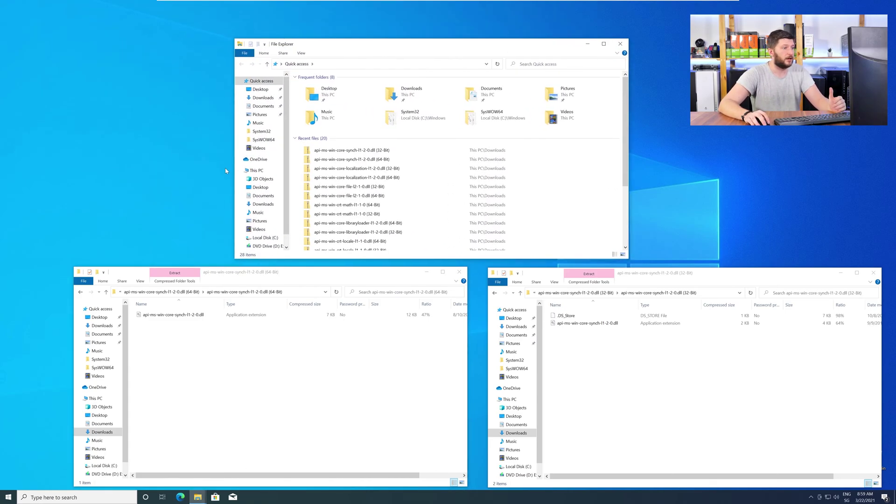
Step: Browse the top window to This PC > Local Disk (C:) > Windows and locate System32
click(257, 172)
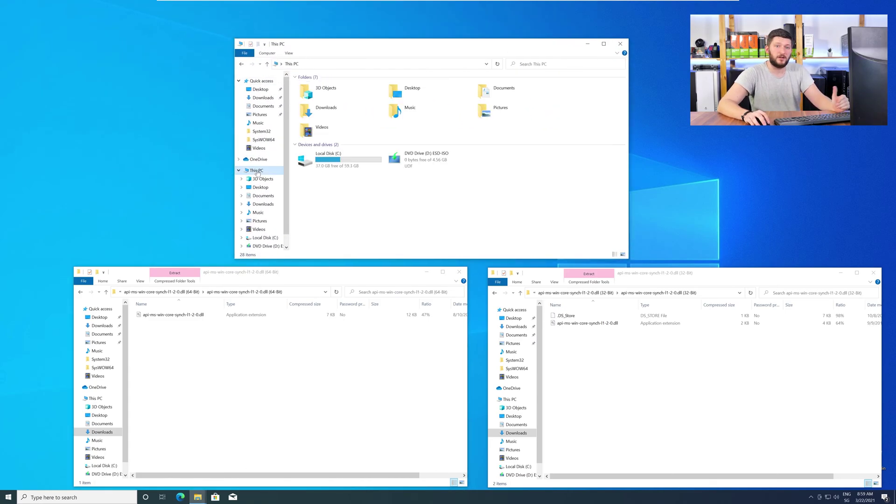
double_click(357, 163)
double_click(313, 117)
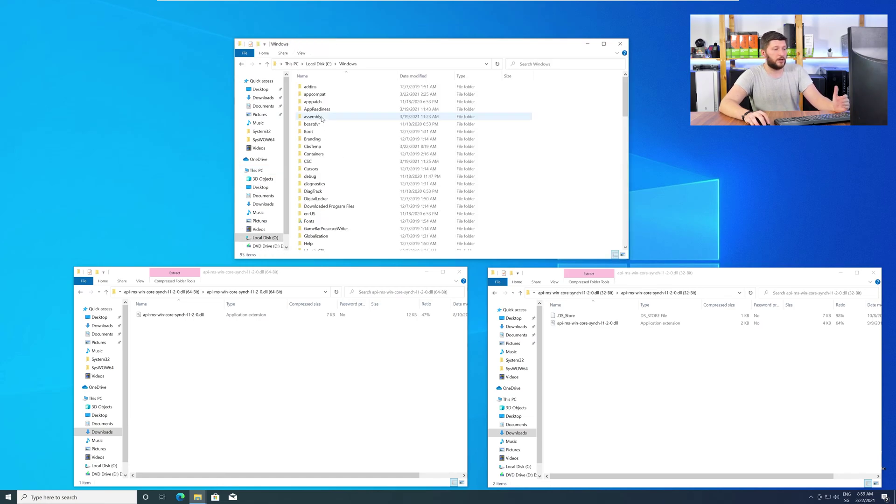
scroll(327, 136, down, 10)
scroll(330, 143, down, 8)
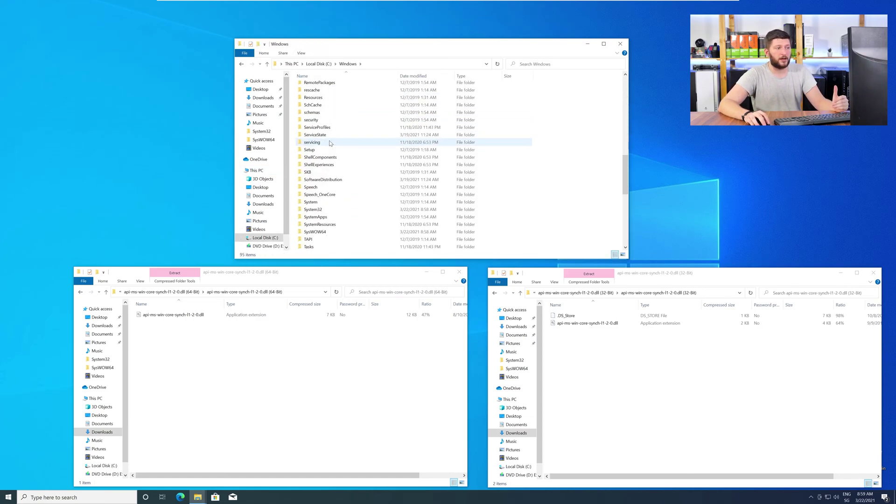
click(329, 143)
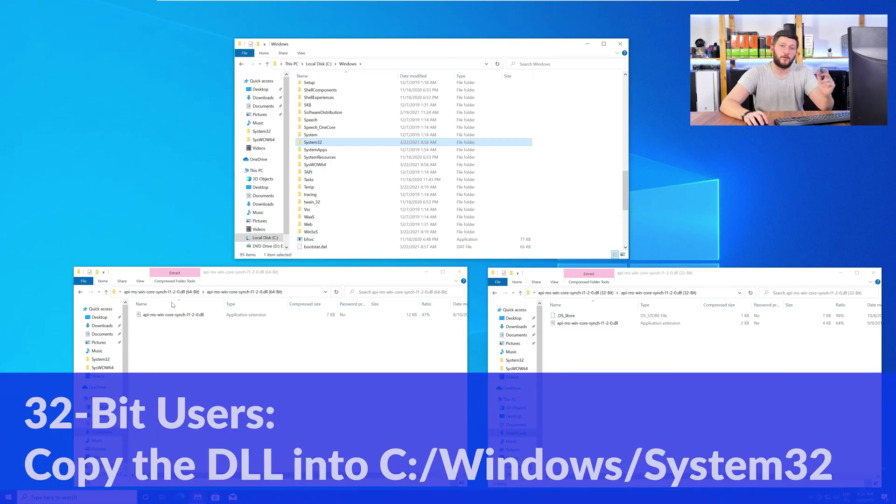
Step: Copy the 64-bit DLL into System32 and the 32-bit DLL into SysWOW64, then close all windows
drag(158, 315, 312, 143)
click(428, 226)
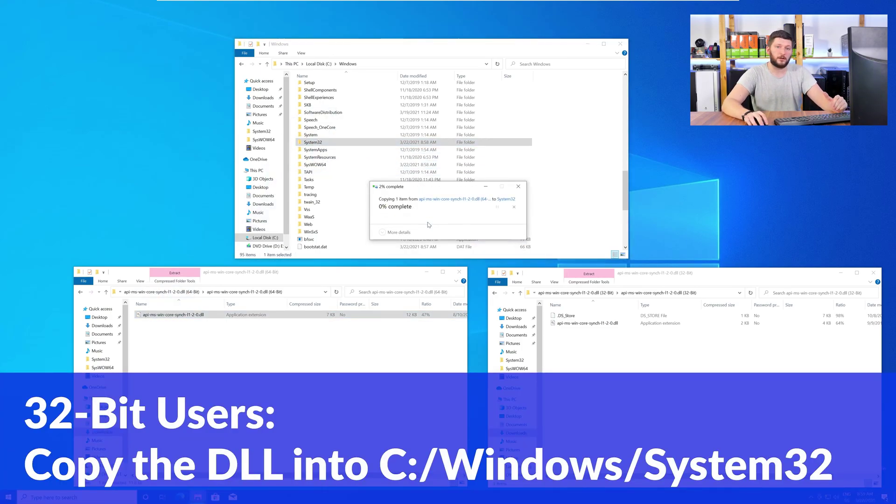
drag(588, 323, 330, 167)
click(438, 226)
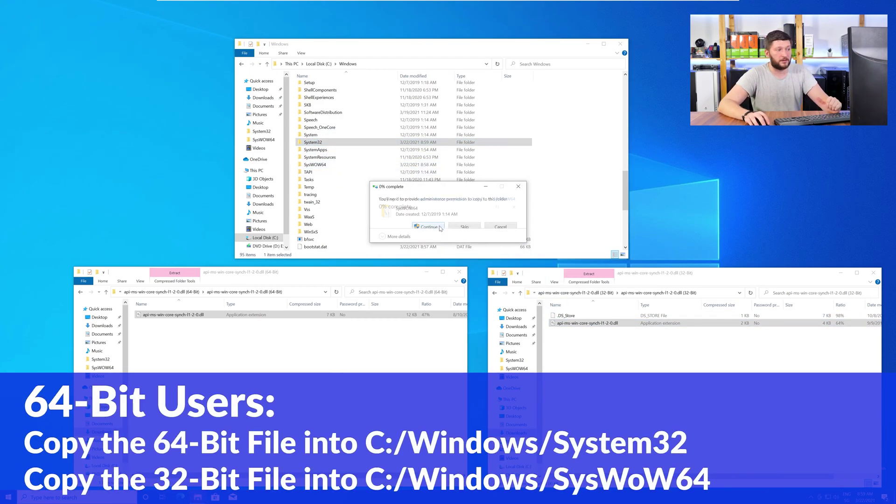
click(618, 44)
click(459, 272)
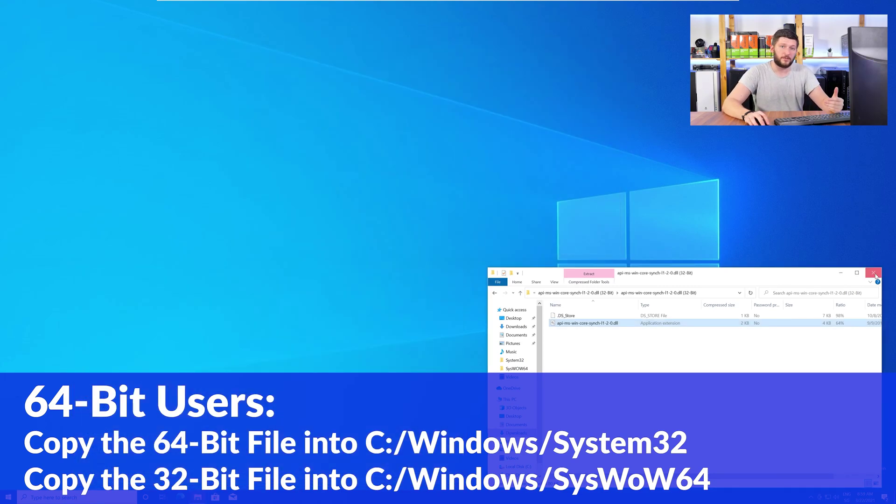
click(874, 272)
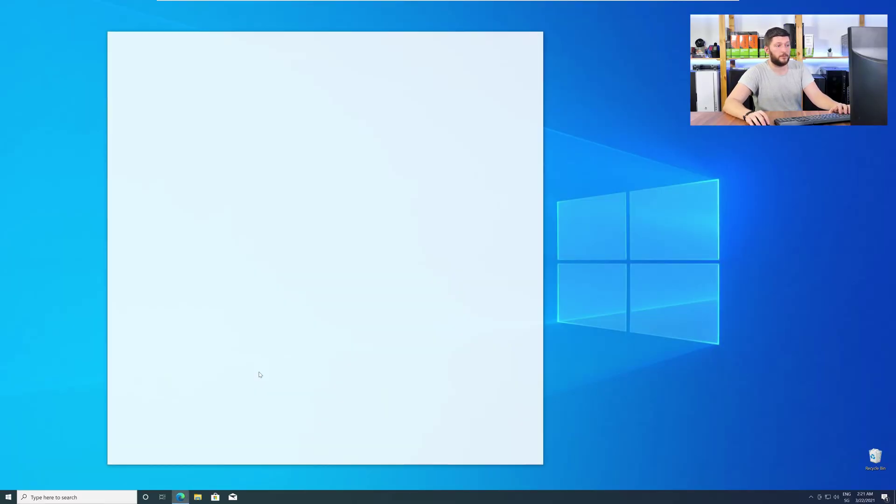
Step: Load the STS Visual C++ page, download vc_redist.x64.exe, and open the installer
text(https://www.sts-tutorial.com/download/credistributable2019)
key(Return)
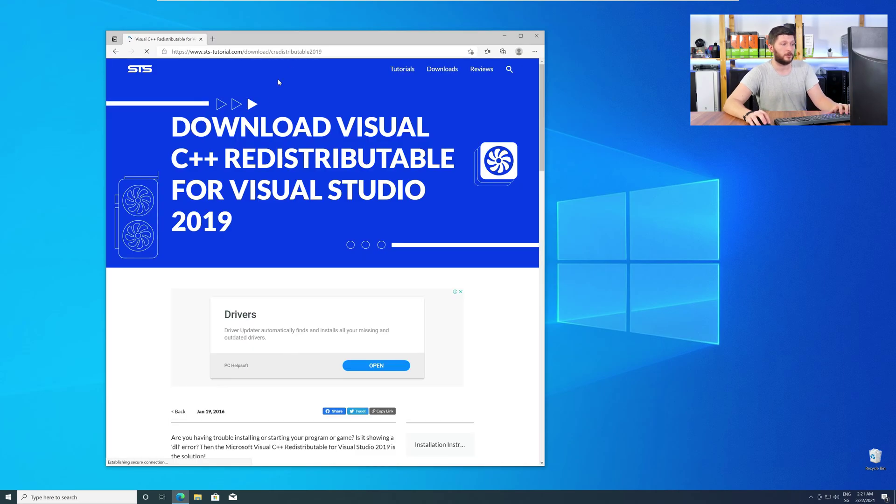
scroll(144, 241, down, 10)
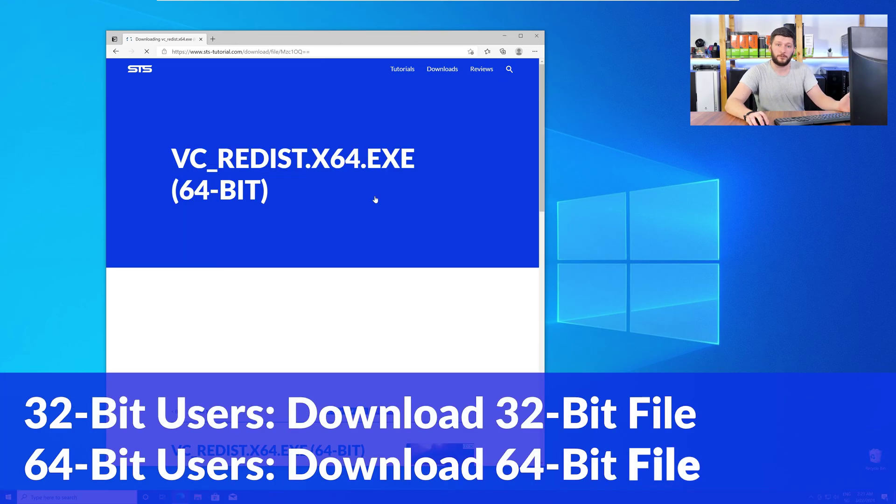
scroll(364, 210, up, 1)
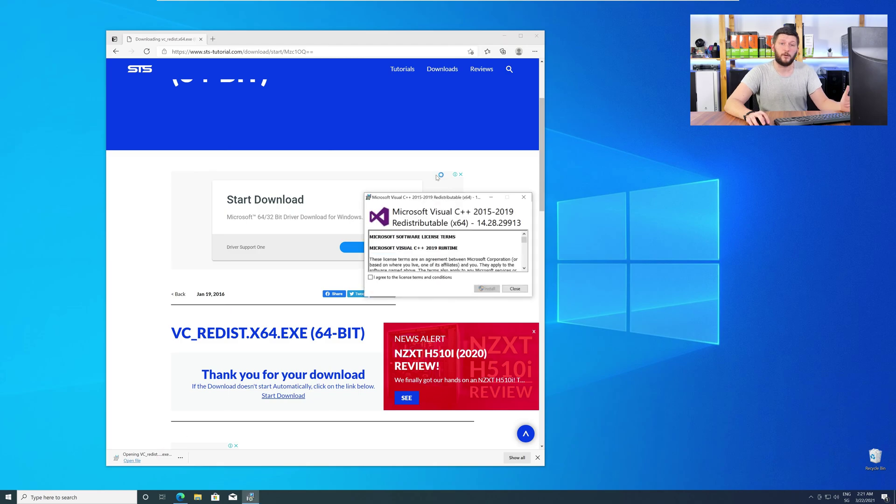
click(535, 37)
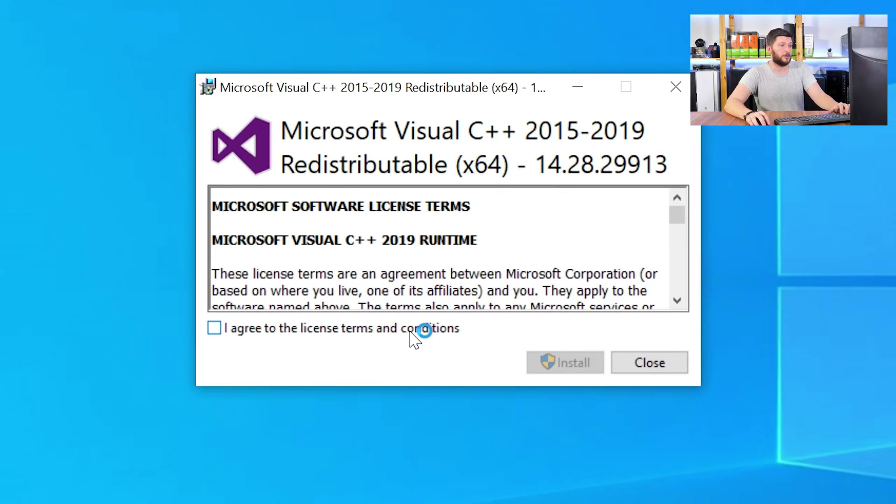
Step: Accept the license terms and install the Visual C++ 2015-2019 Redistributable (x64), approving the admin prompt
click(415, 337)
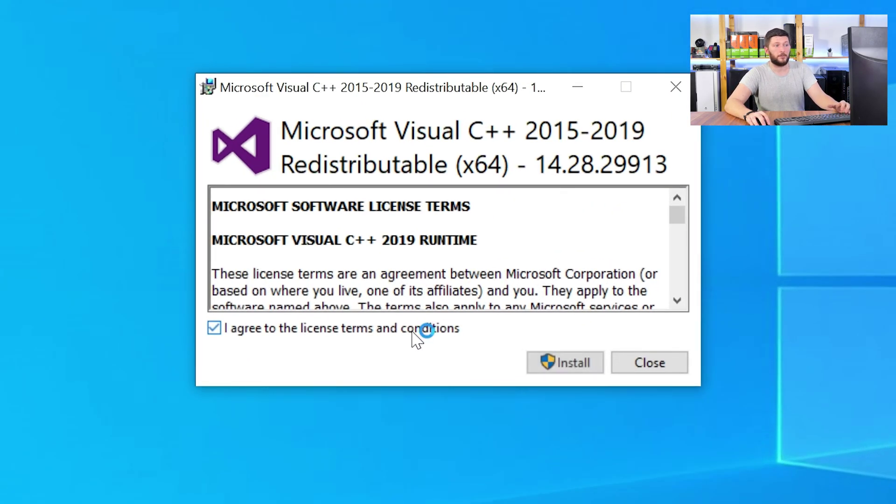
click(564, 364)
click(400, 379)
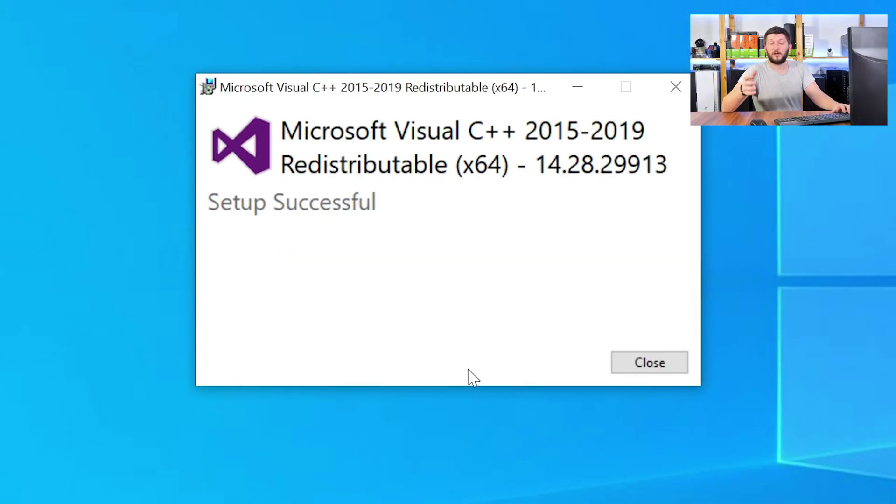
Step: Close the Setup Successful dialog of the Visual C++ installer
click(656, 368)
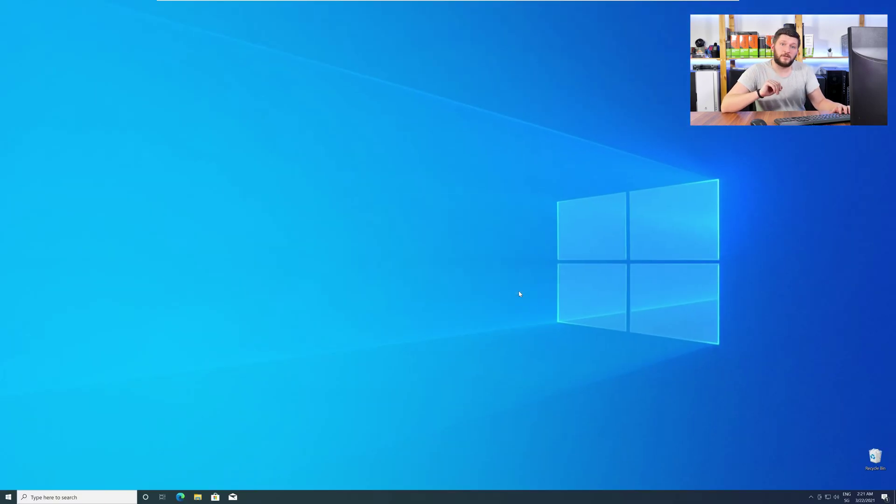